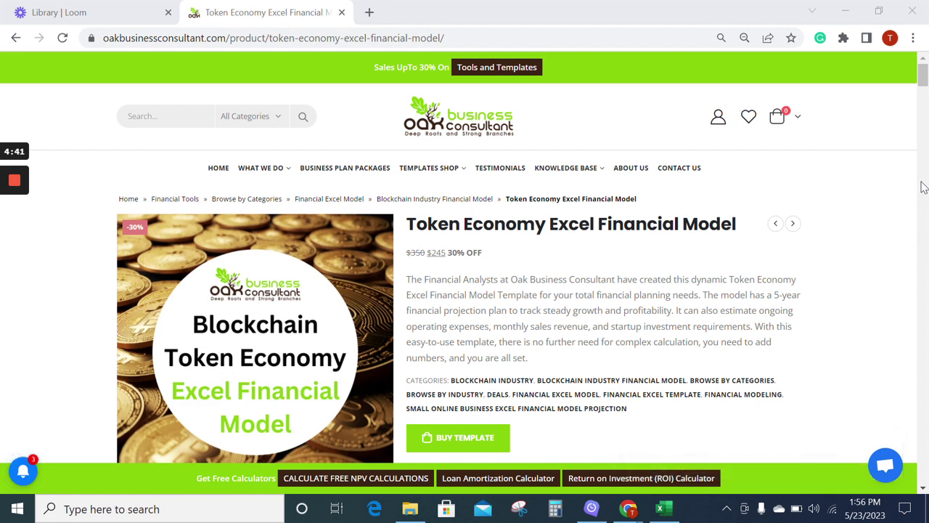
Step: Switch from the Token Economy product page to the Token_Economy_Model_Updated Excel workbook
key("alt+Tab")
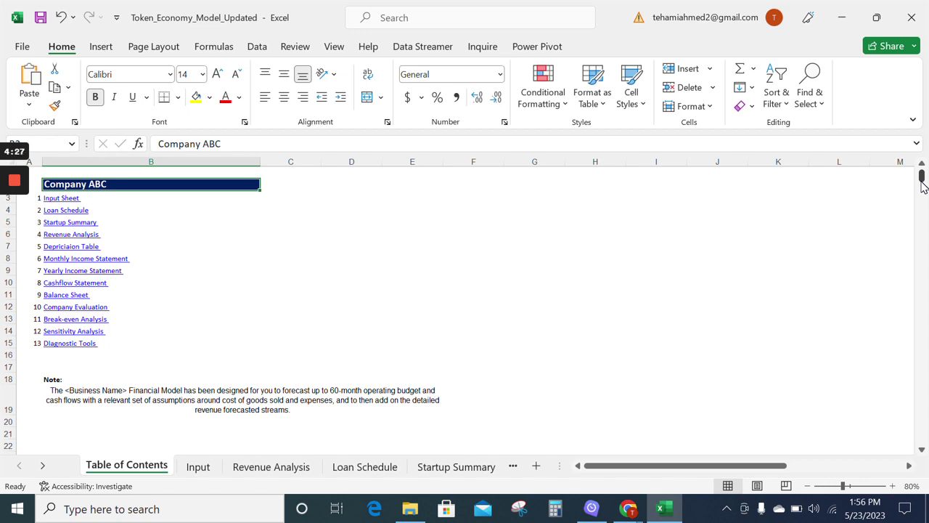
Step: On the Input sheet, set the owner's investment to 100,000 and the startup bank loan to 1,000,000
left_click(198, 465)
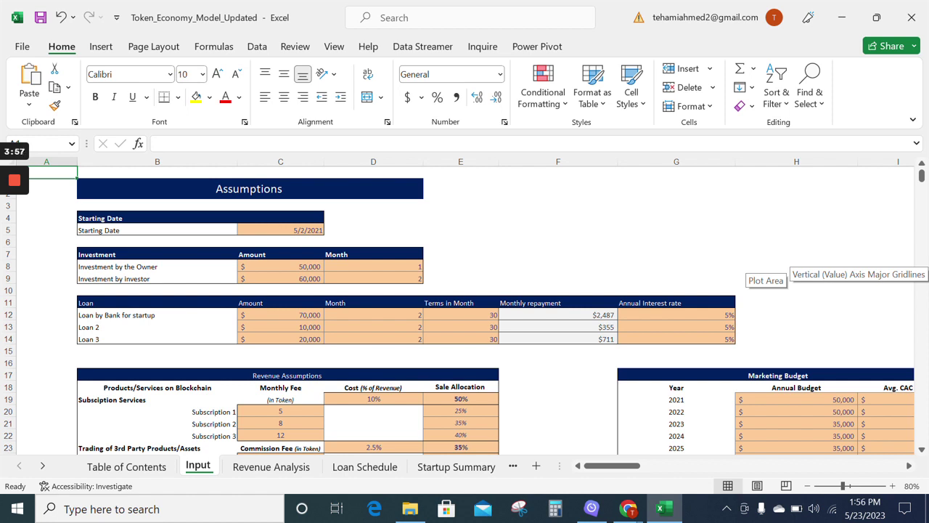
left_click(281, 266)
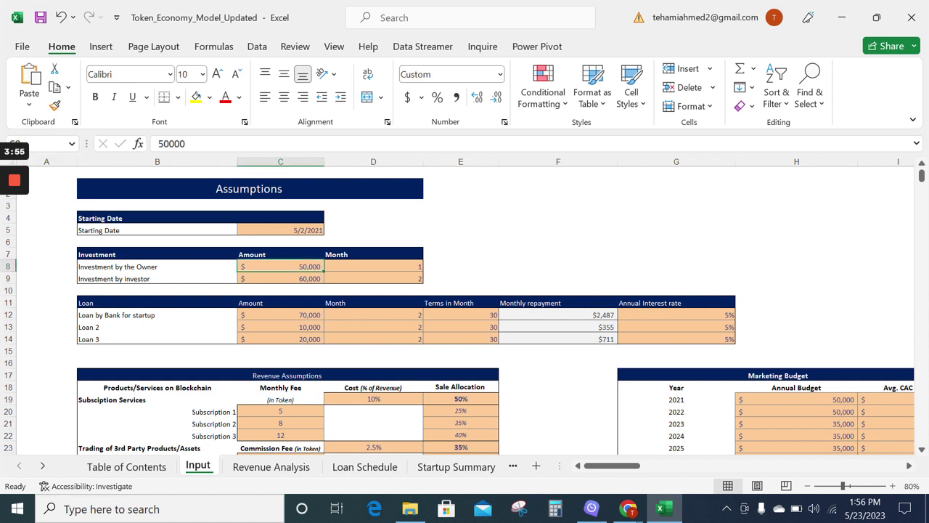
type("100000")
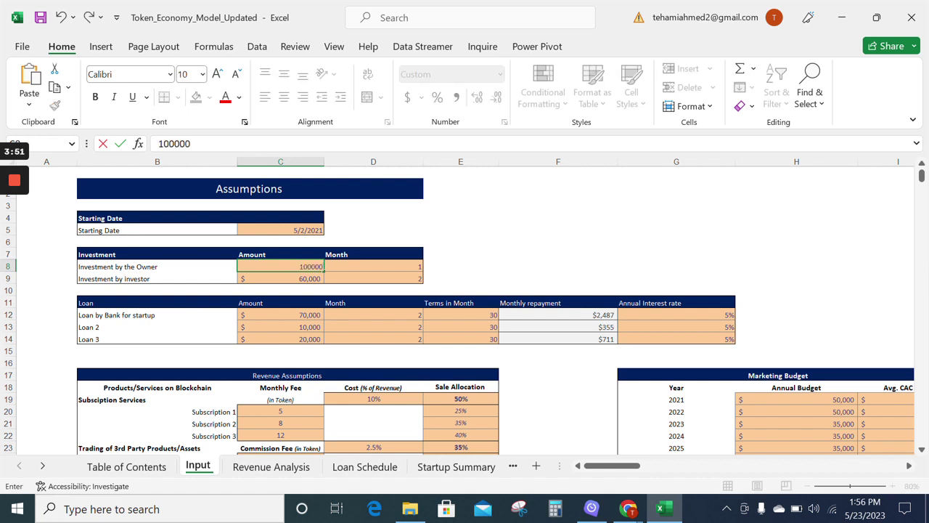
key("Return")
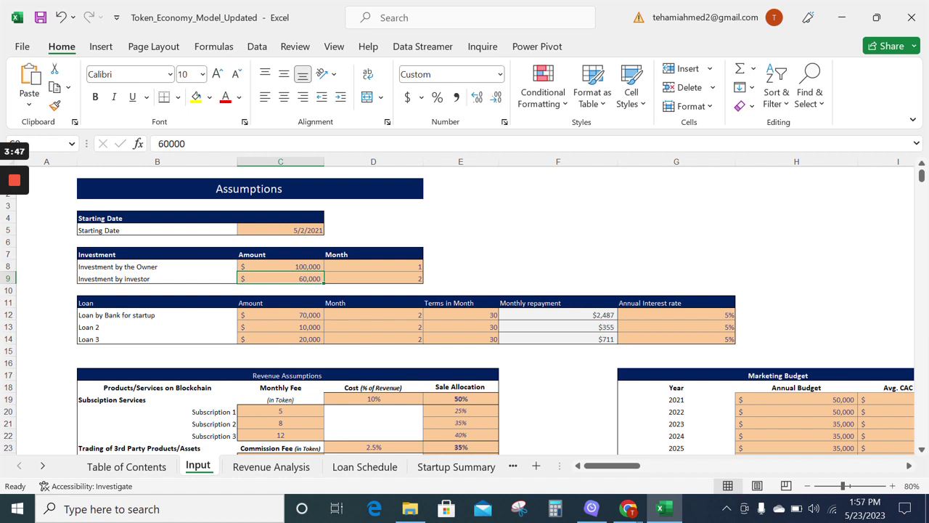
left_click(280, 314)
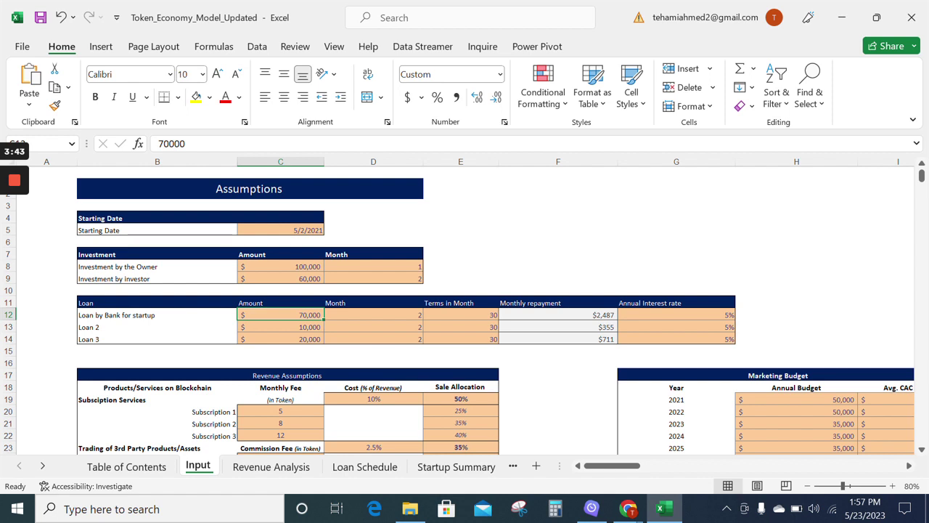
type("1000000")
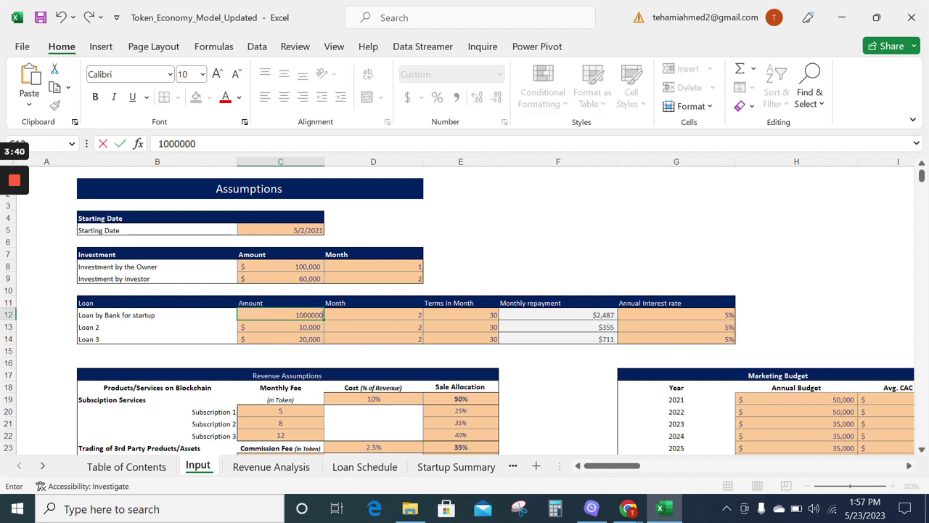
key("Return")
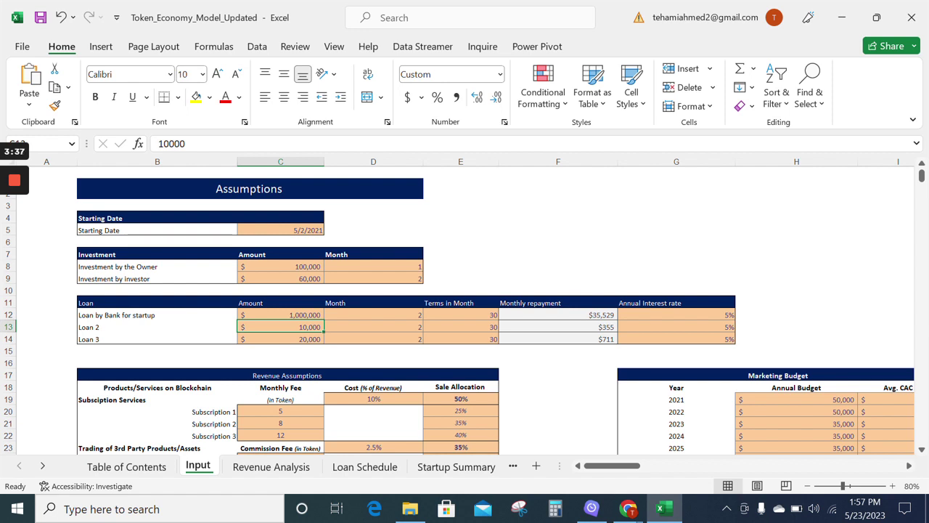
left_click(298, 466)
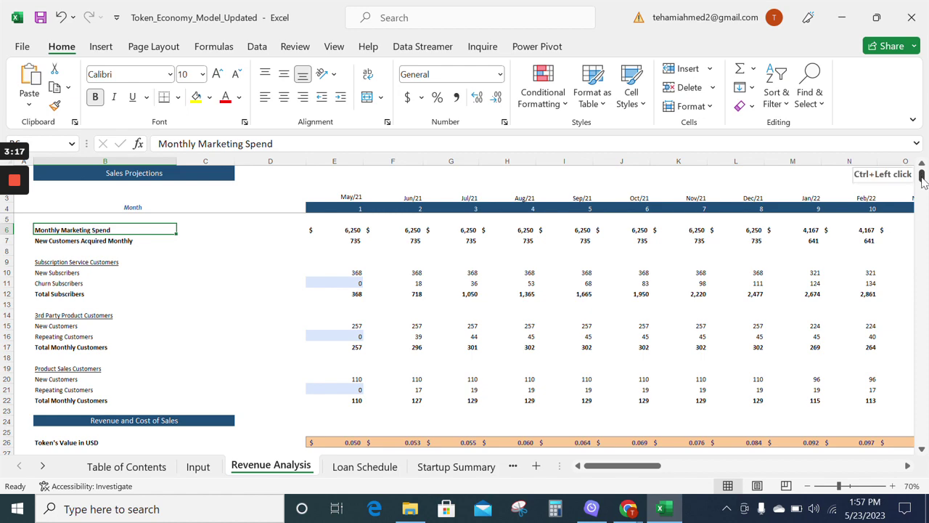
Step: Review the Revenue Analysis totals and the Loan Schedule, then view the Startup Summary funding charts
left_click_drag(922, 180, 924, 206)
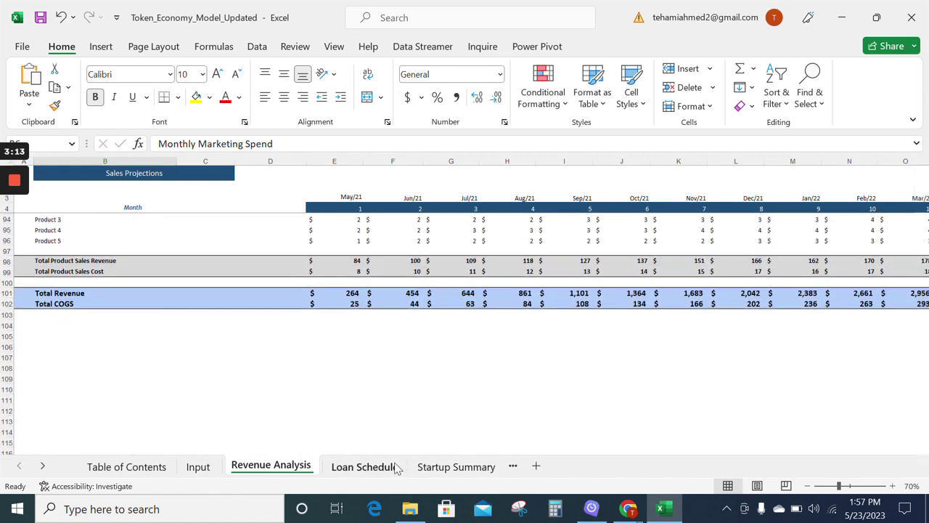
left_click(363, 466)
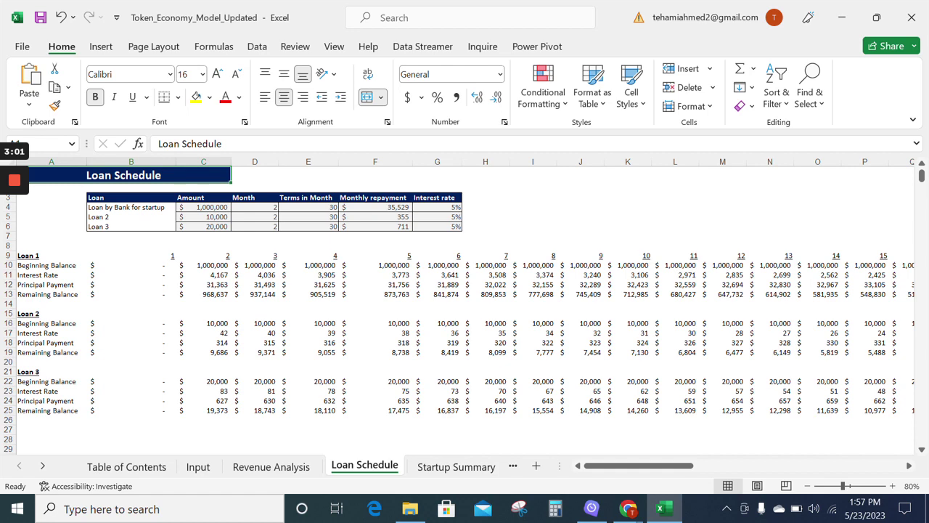
scroll(488, 469, "down", 1)
left_click(364, 467)
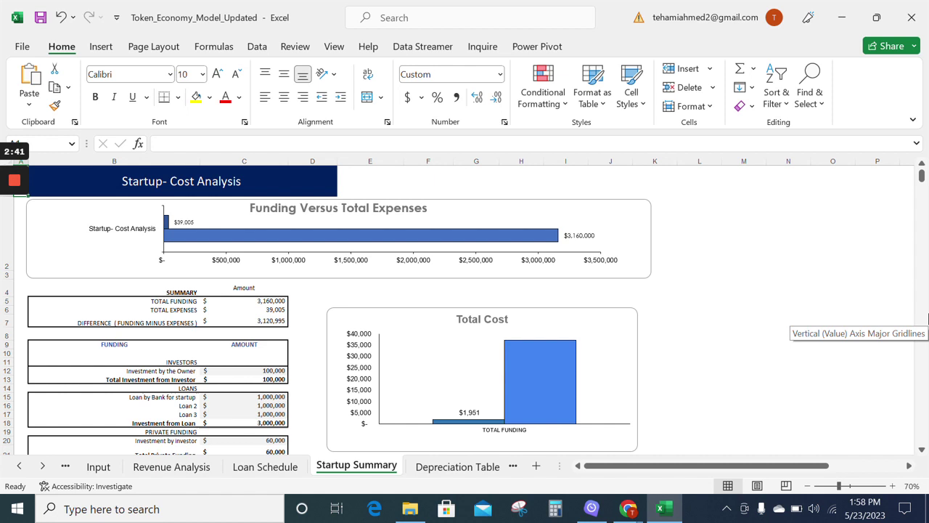
Step: Go to the Depreciation Table sheet to view the depreciation and amortization schedule
left_click(457, 466)
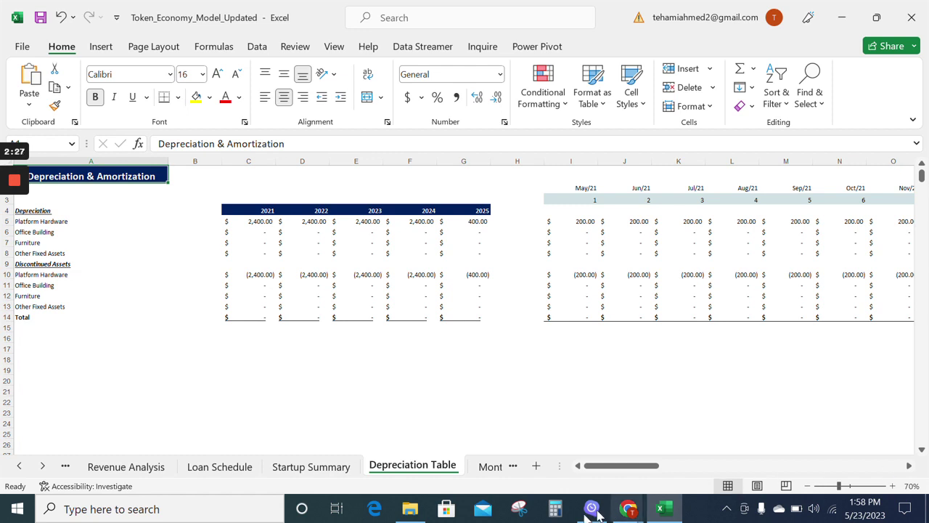
Step: Look over the Monthly Income Statement and scroll the sheet tabs to reveal later sheets
left_click(487, 466)
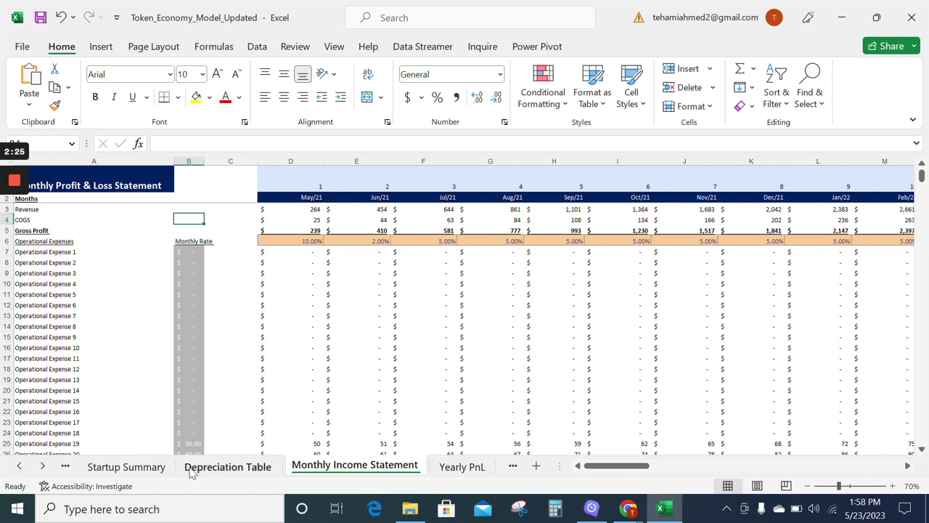
left_click(43, 468)
left_click(43, 465)
left_click(43, 466)
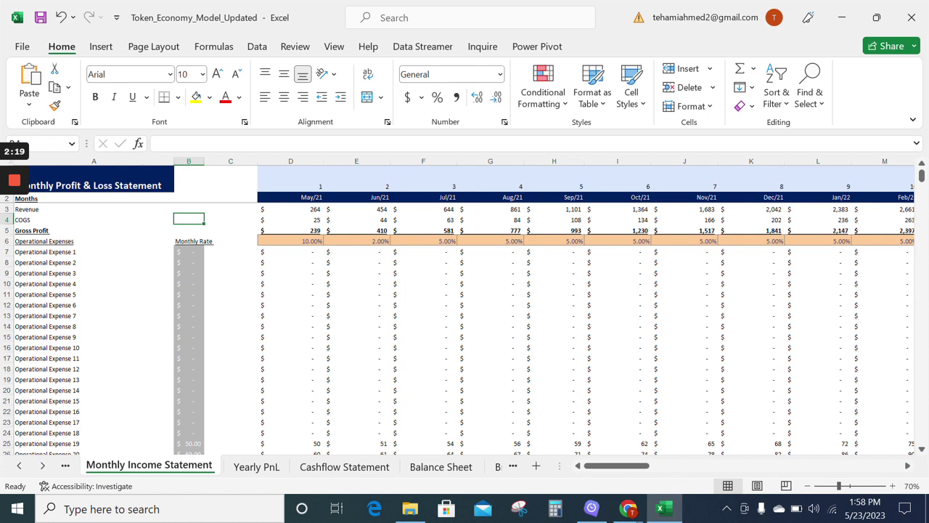
left_click_drag(920, 176, 920, 184)
Step: Review the Yearly PnL income statement, then move on to the Cashflow Statement sheet
left_click(247, 470)
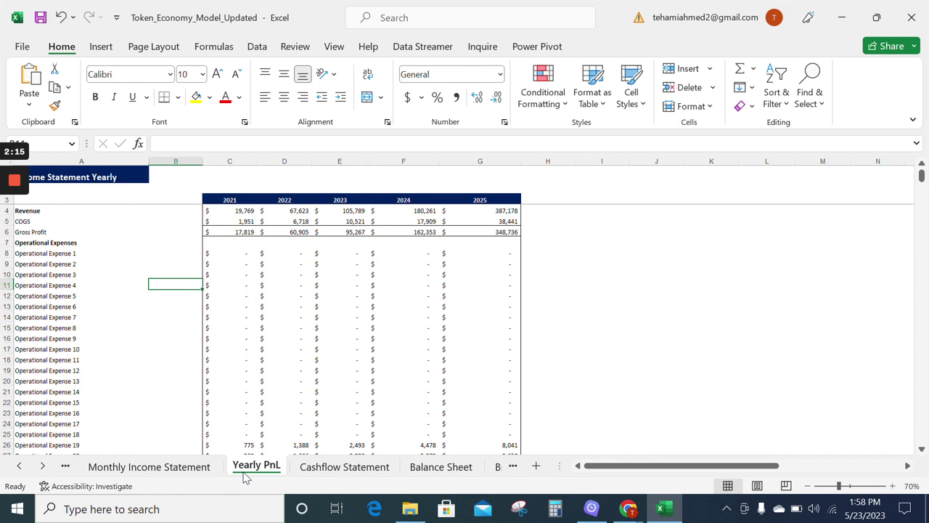
left_click(81, 176)
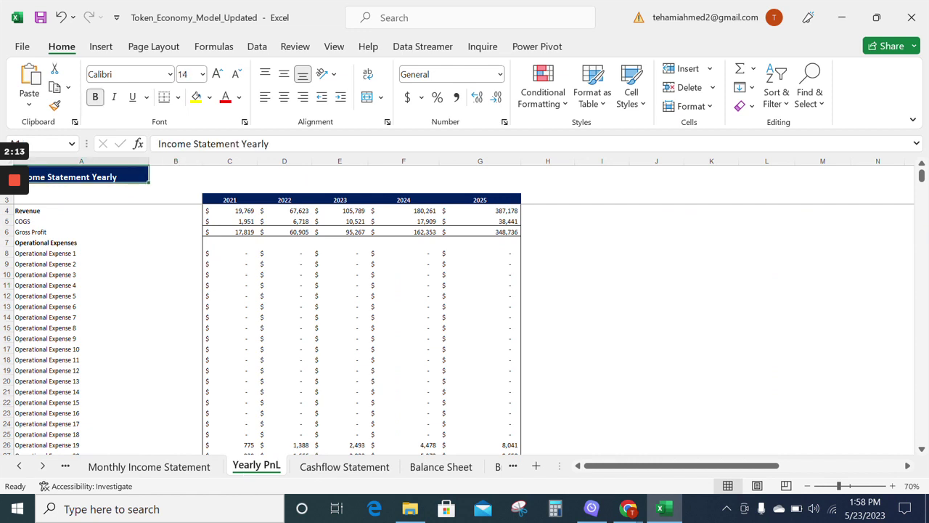
left_click(922, 175)
left_click(920, 176)
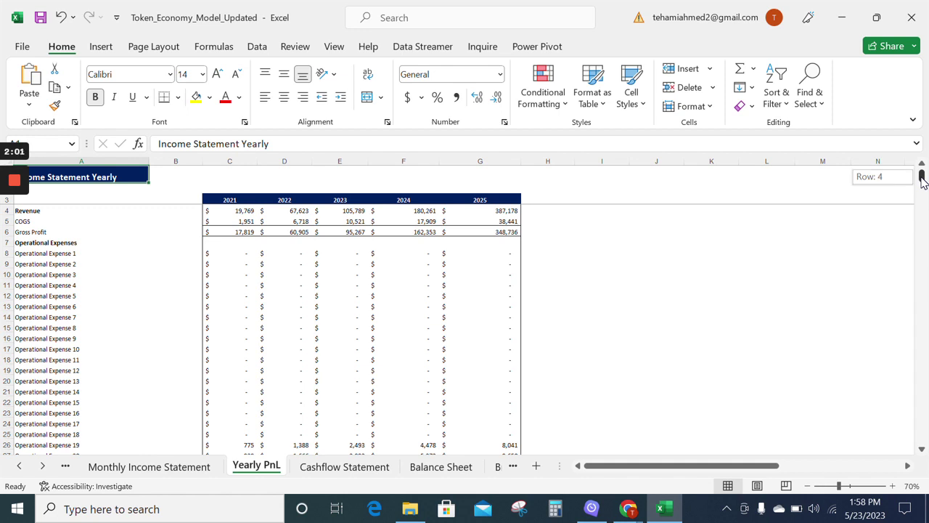
left_click_drag(921, 182, 922, 190)
left_click(838, 473)
left_click(375, 463)
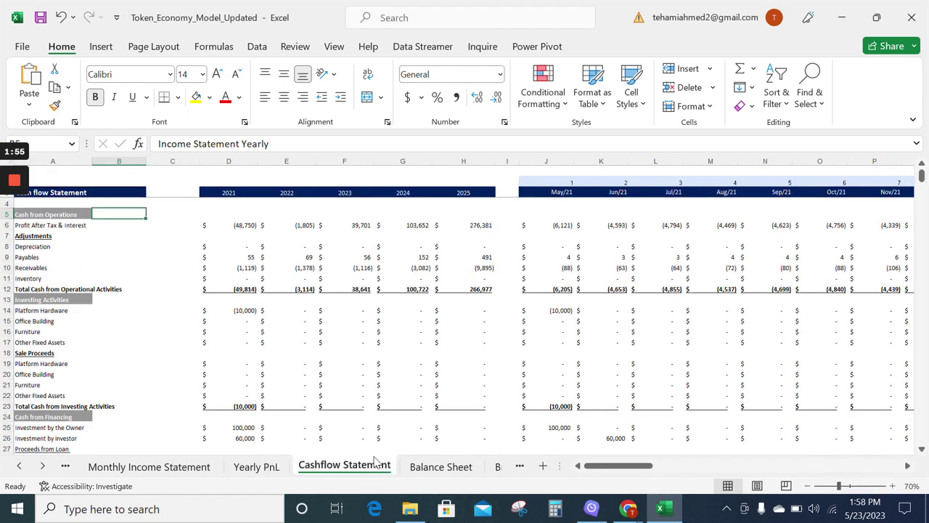
Step: Scroll through the Cashflow Statement figures
left_click_drag(921, 174, 922, 176)
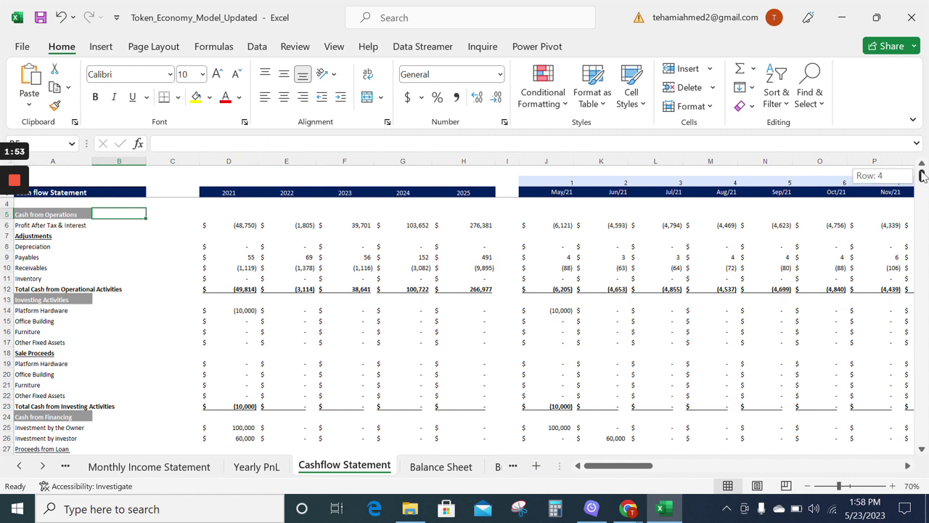
left_click(72, 193)
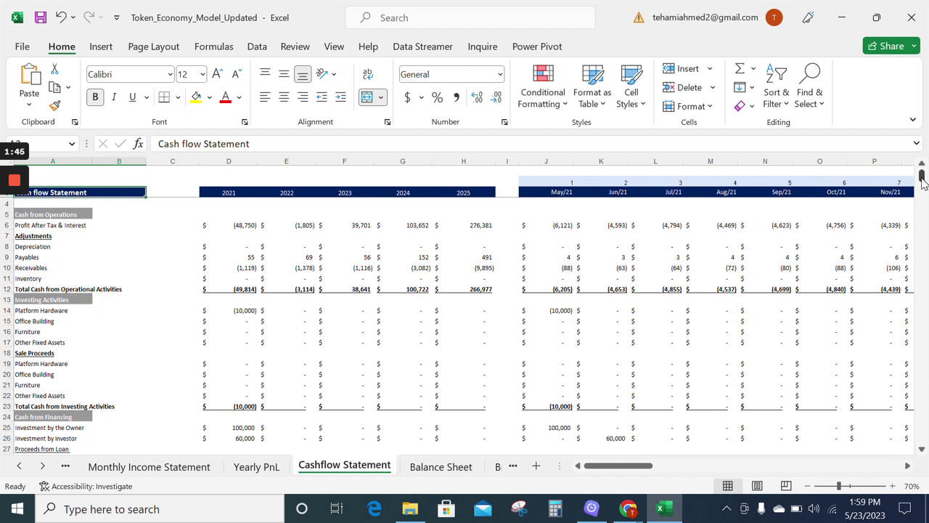
left_click_drag(921, 177, 924, 186)
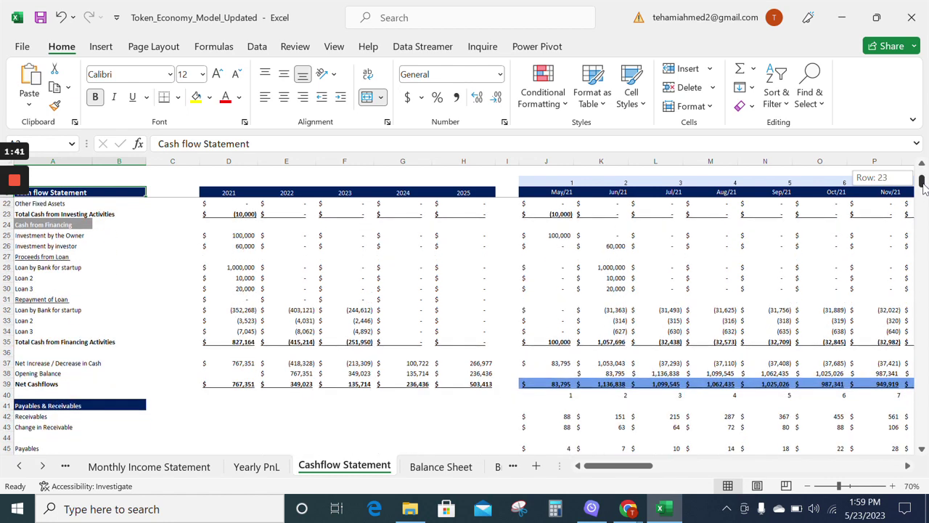
left_click_drag(923, 187, 924, 191)
Step: Check the Balance Sheet's assets against equity and liabilities, then reveal later sheet tabs
left_click(428, 468)
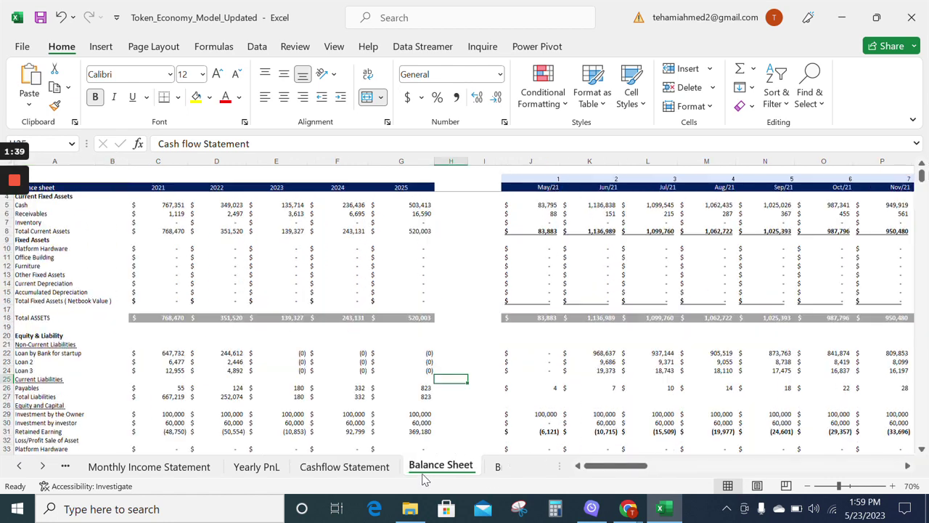
left_click(921, 176)
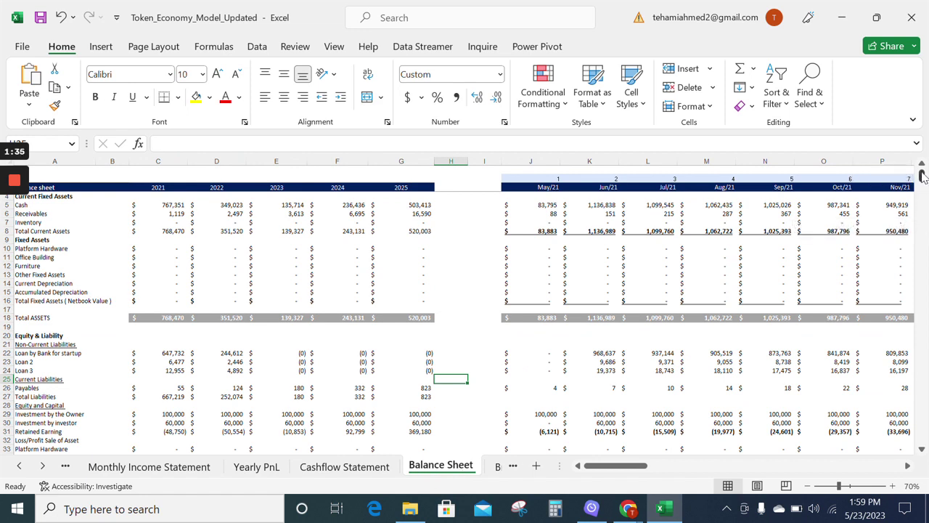
left_click(54, 187)
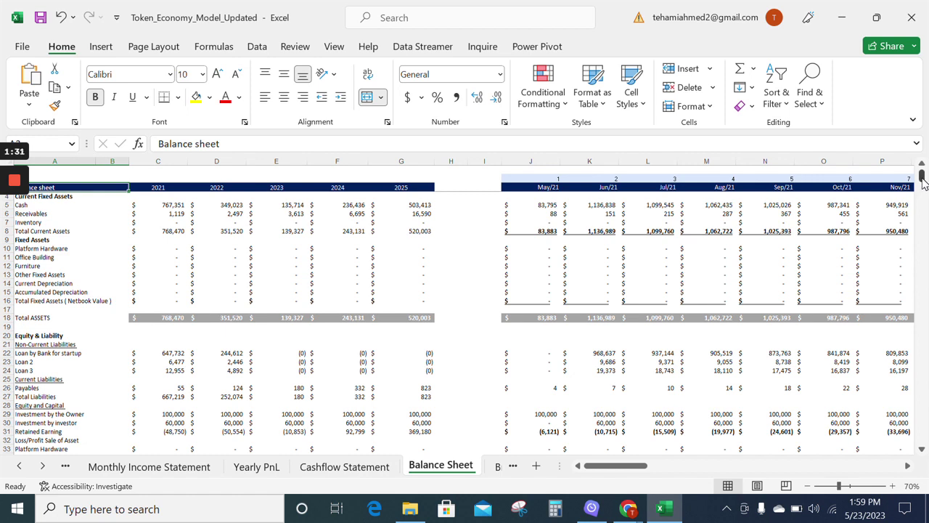
left_click_drag(921, 177, 922, 181)
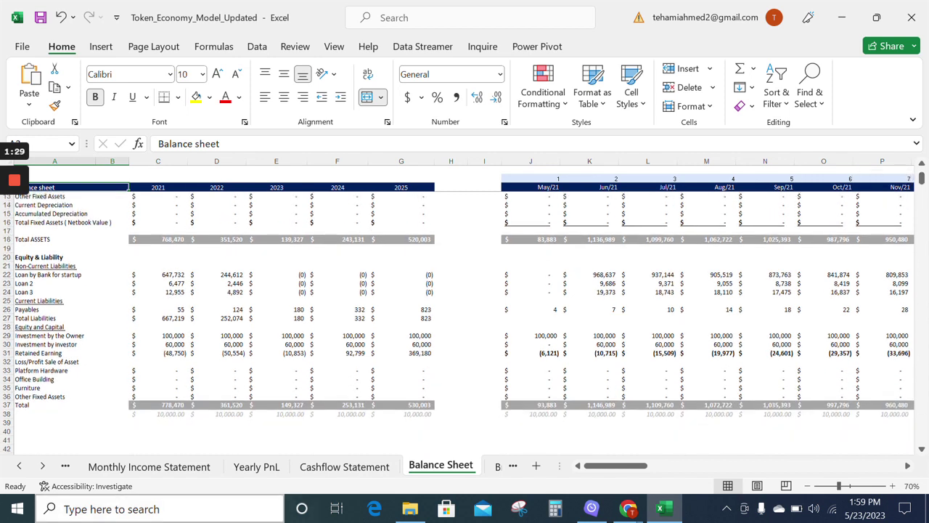
left_click(42, 466)
left_click(42, 466)
left_click(42, 466)
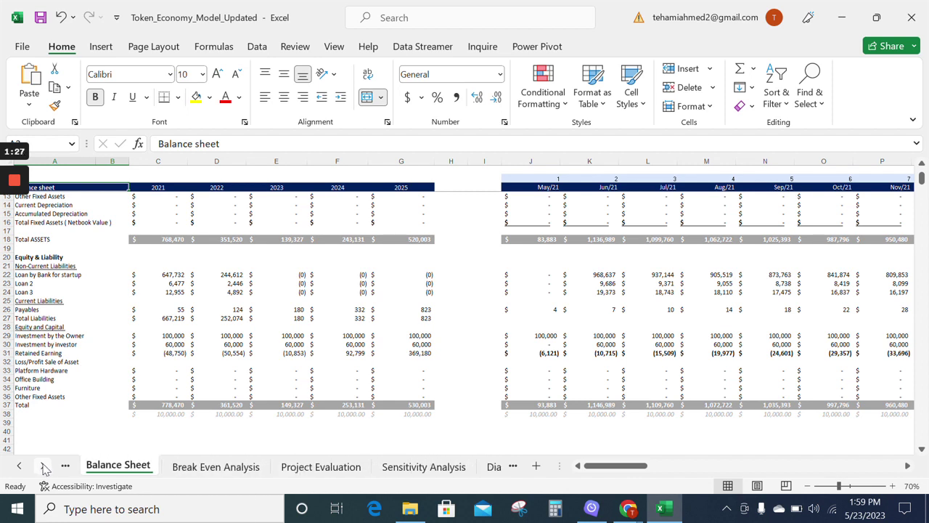
Step: Review the Break Even Analysis and Project Evaluation valuation, ending on Sensitivity Analysis
left_click(216, 466)
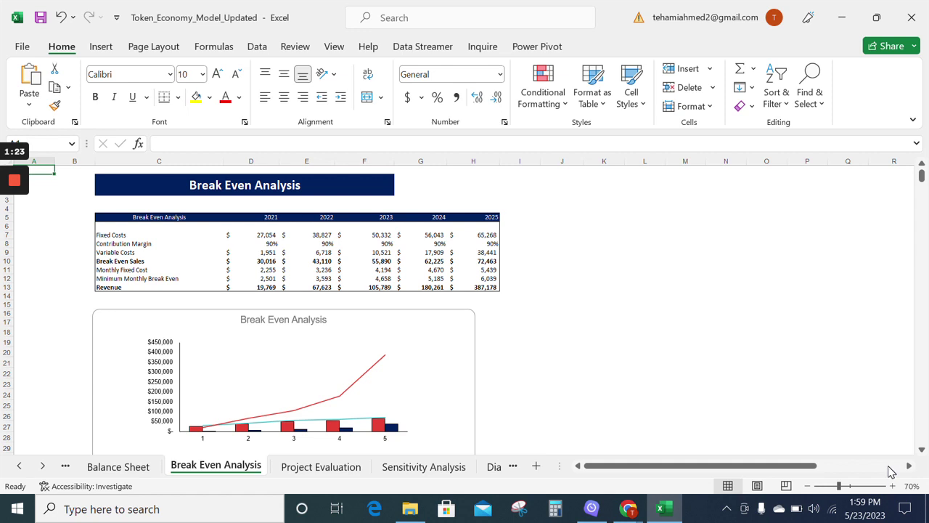
left_click(42, 466)
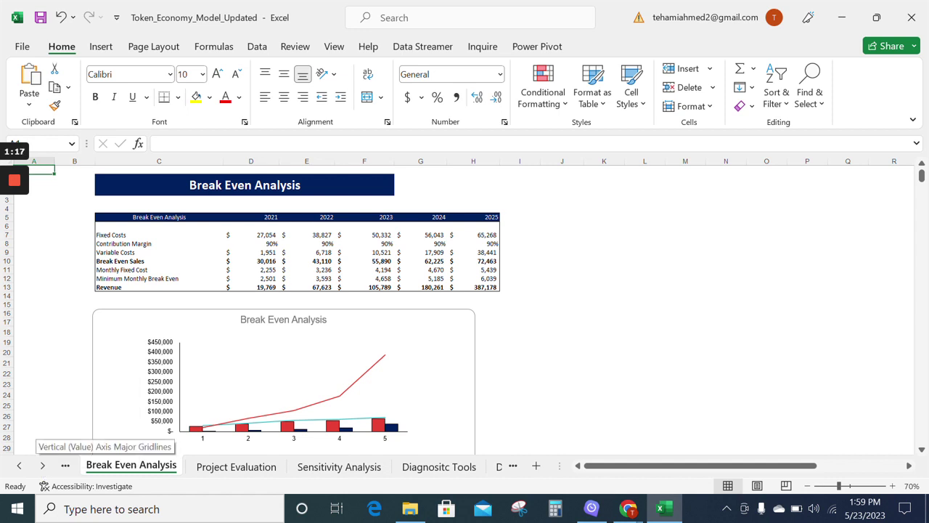
left_click(43, 466)
left_click(98, 466)
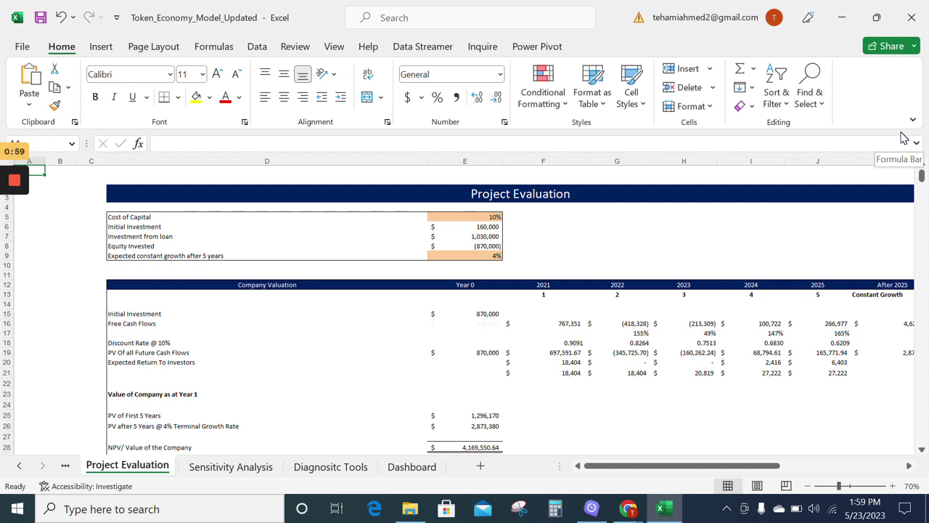
left_click(243, 466)
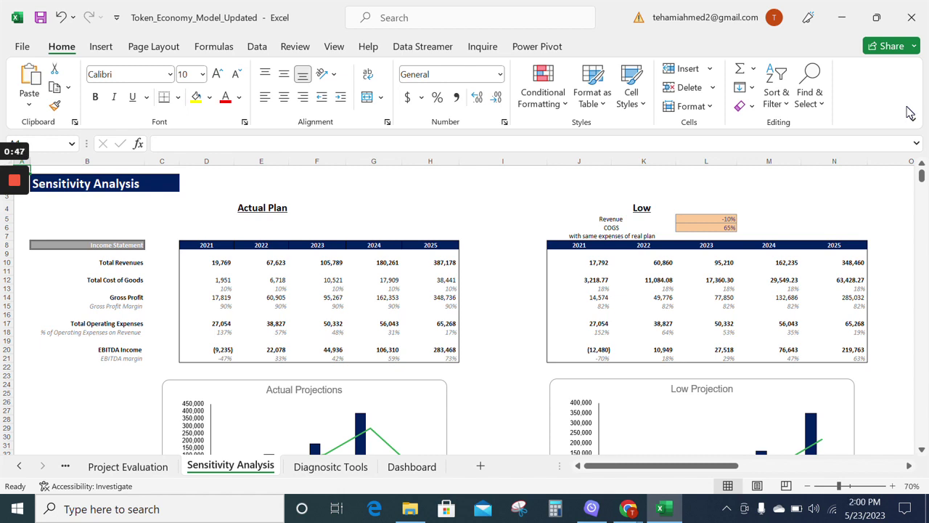
Step: Change the Low scenario revenue change in L5 from -10% to -20%
left_click(705, 218)
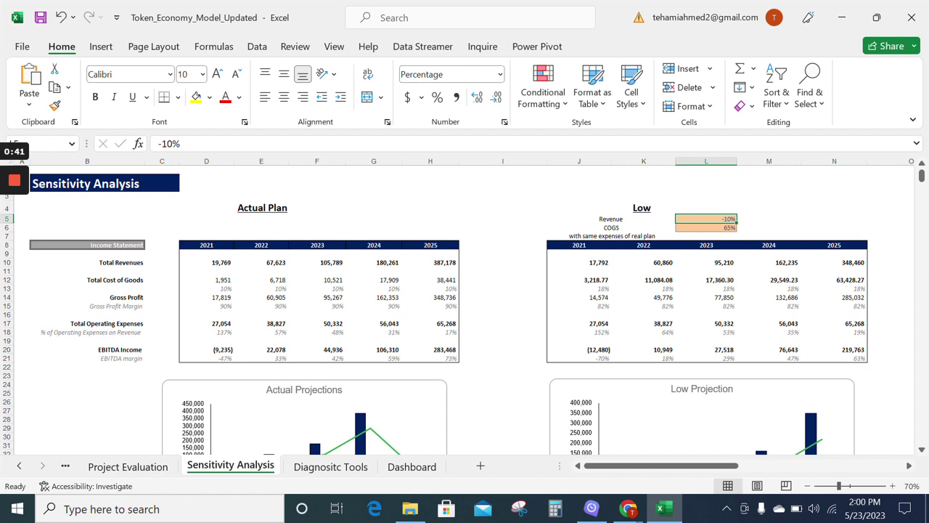
type("-")
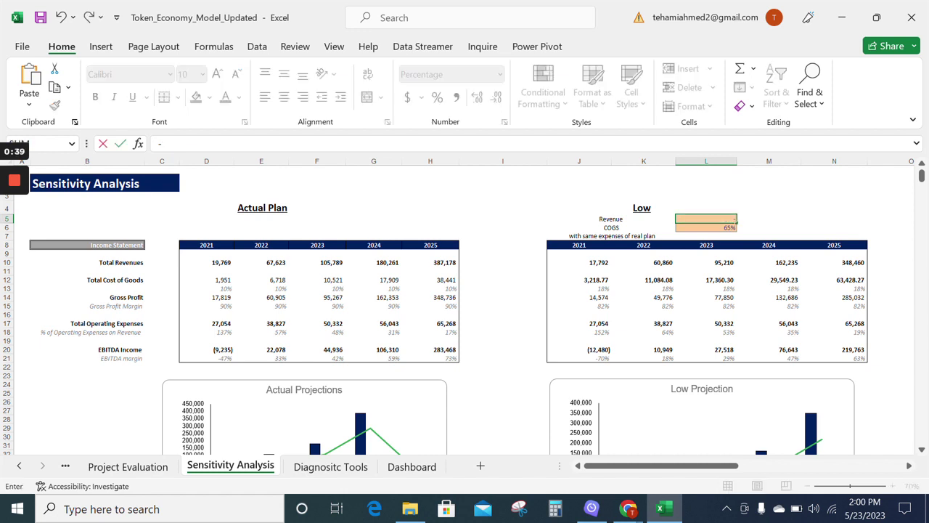
type("20")
key("Return")
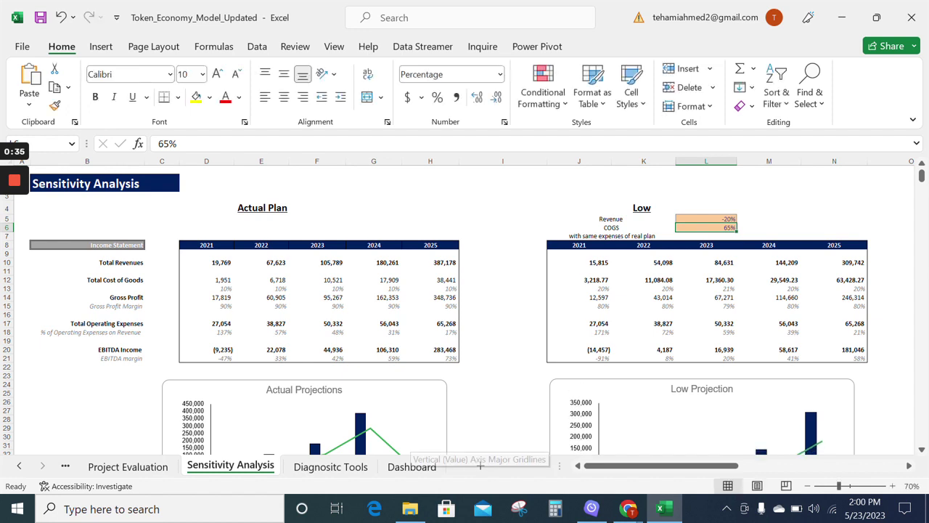
left_click(405, 467)
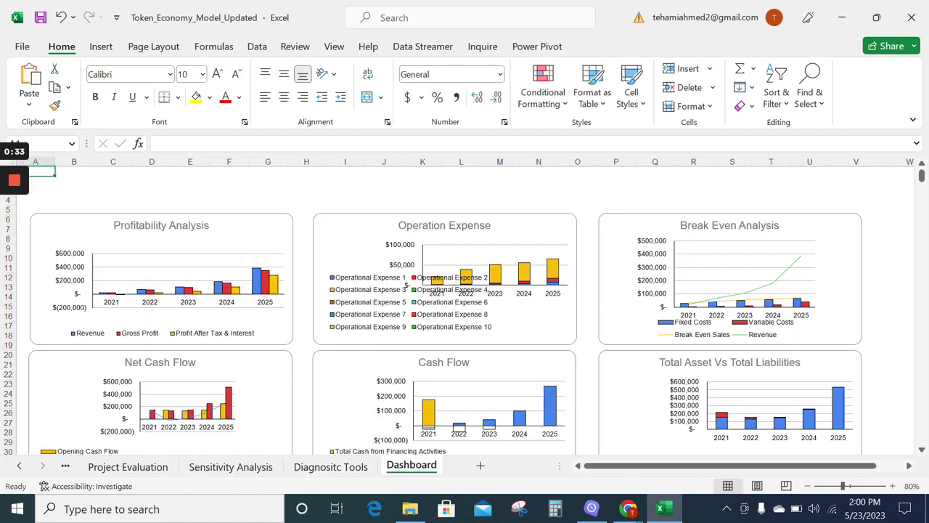
Step: Scroll the Dashboard to review the refreshed Net Cash Flow and Total Asset charts
left_click_drag(922, 176, 924, 186)
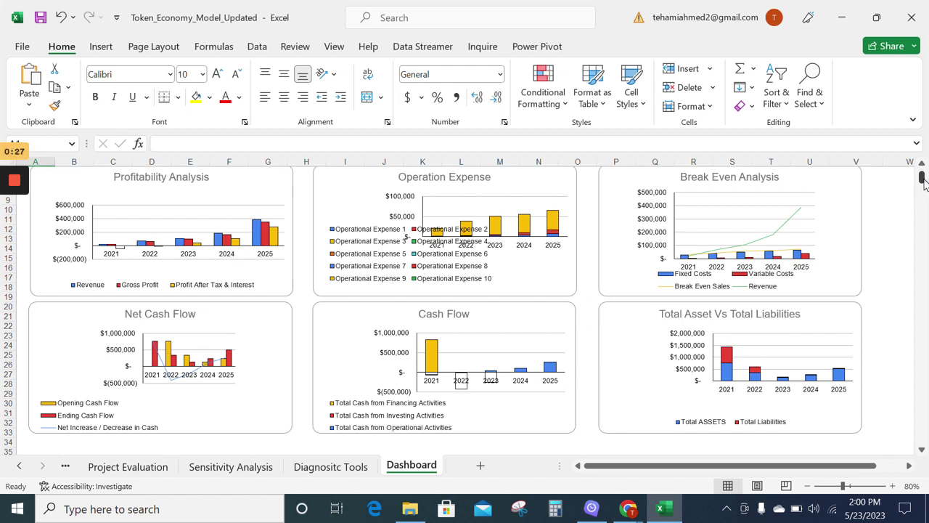
left_click_drag(925, 187, 925, 179)
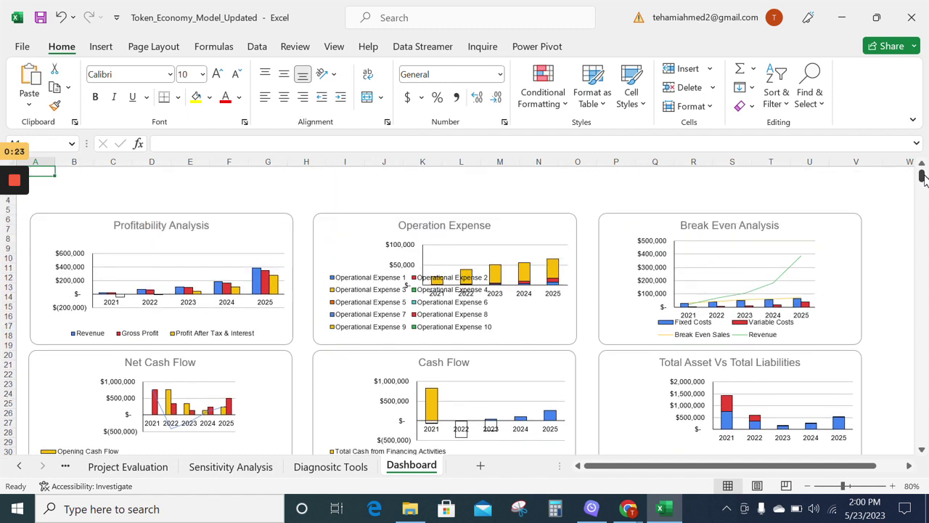